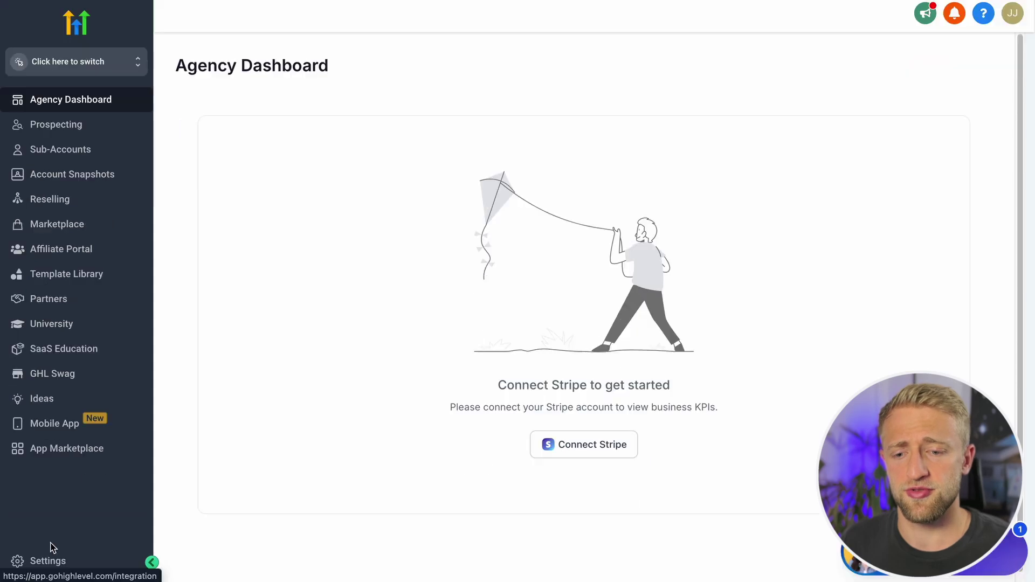
Open the Billing Dashboard from Settings and bring up the modify/cancel subscription dialog.
left_click(50, 561)
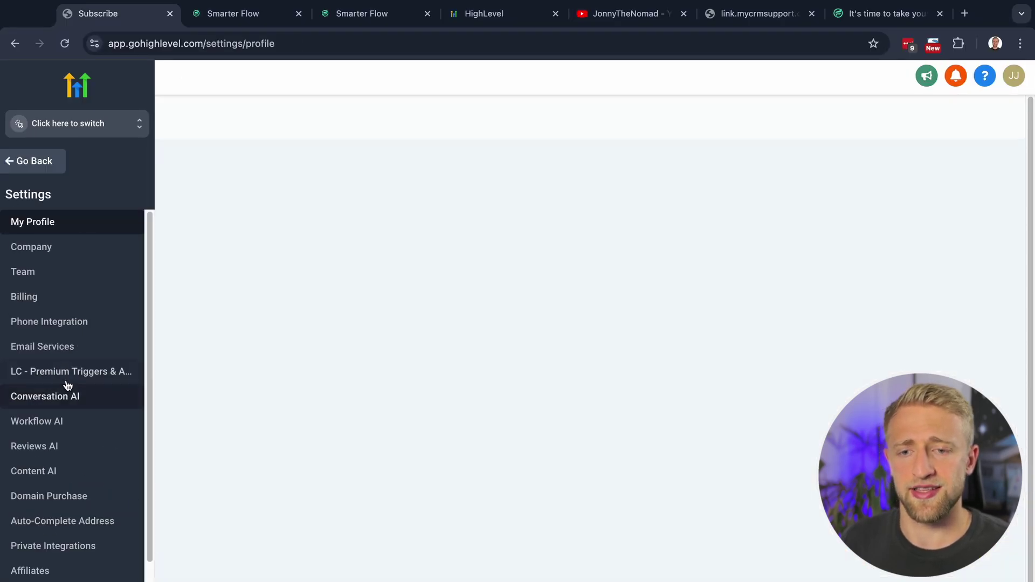
left_click(42, 298)
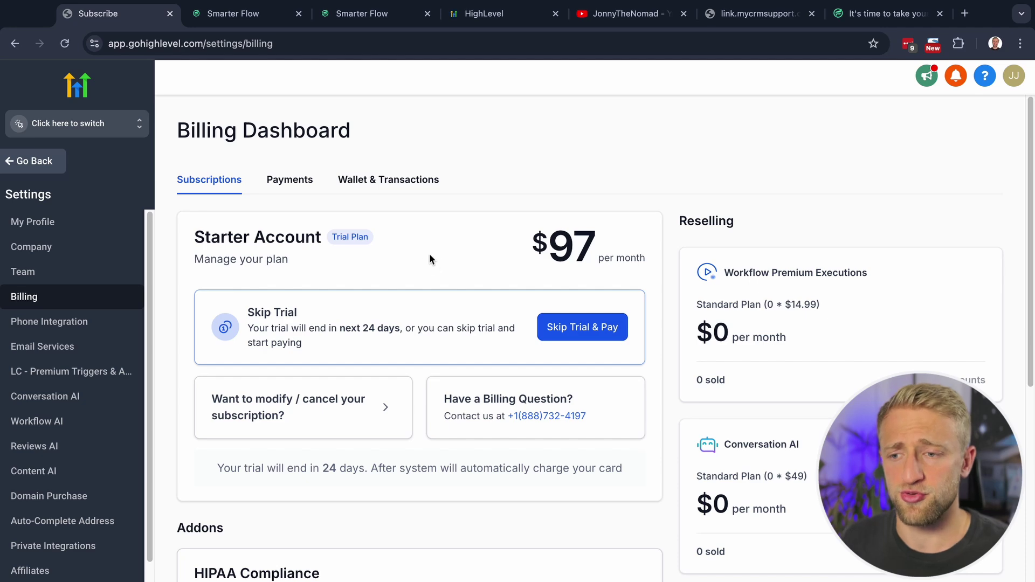
left_click(383, 407)
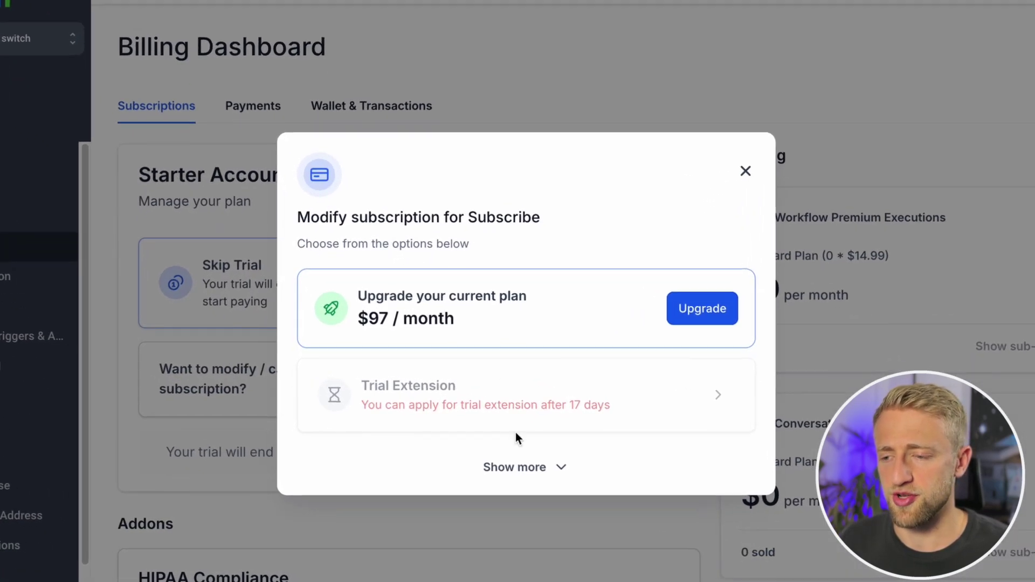
Expand the subscription options and choose Cancel Plan to reach the cancellation survey.
left_click(520, 469)
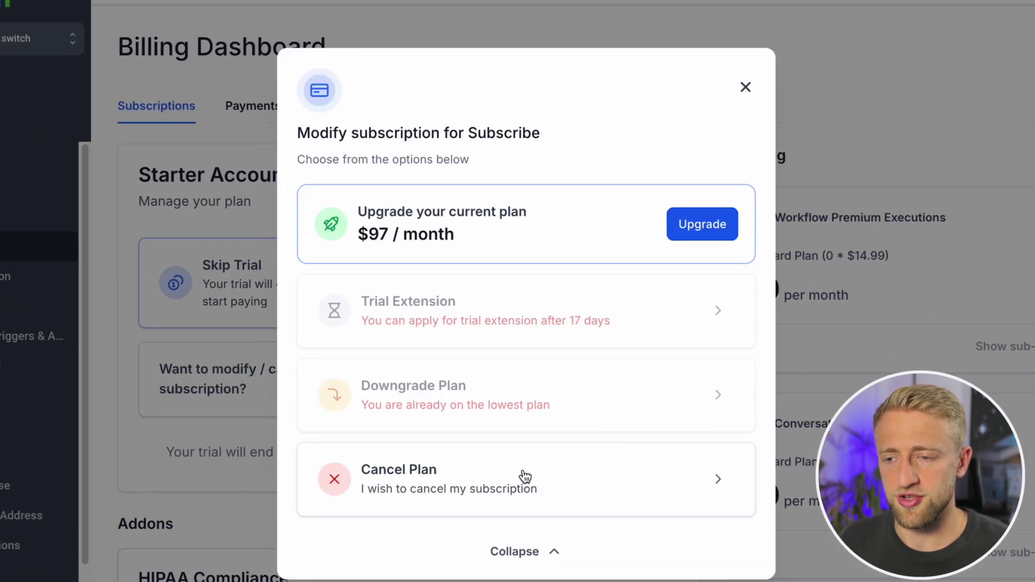
left_click(441, 478)
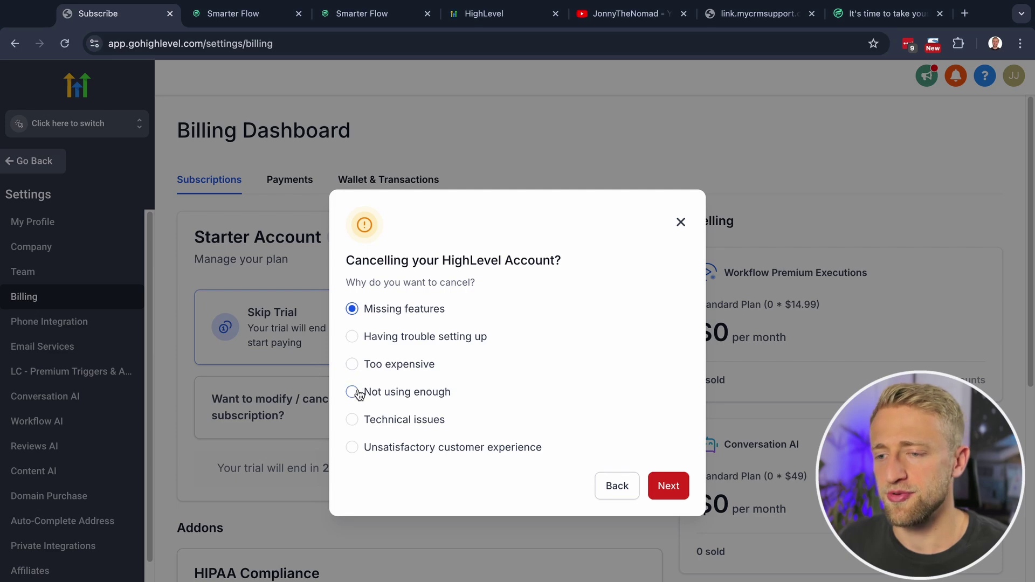
Keep 'Missing features' as the cancellation reason and continue to the next screen.
left_click(664, 492)
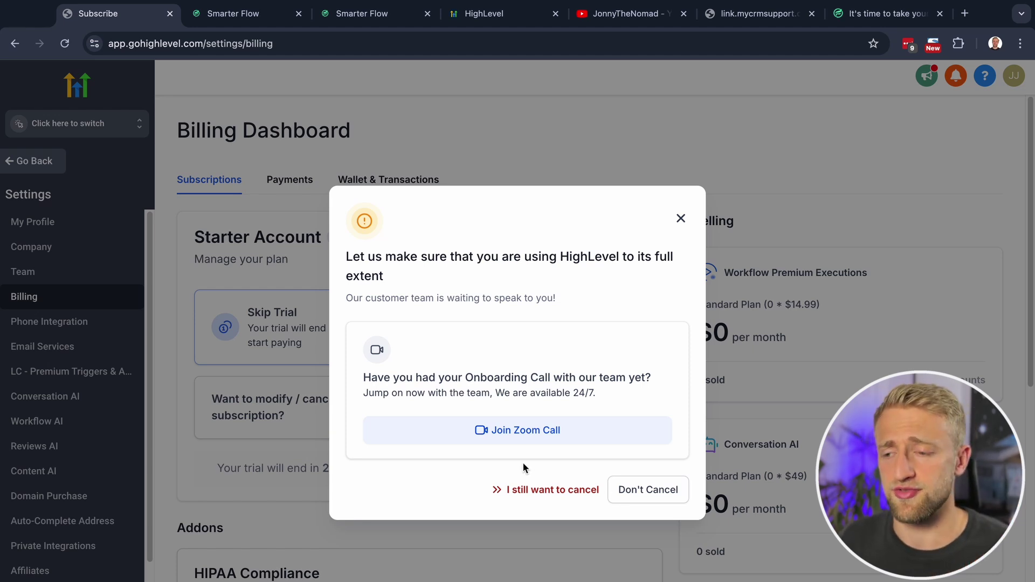
Decline the onboarding Zoom call and confirm cancelling despite losing the listed features.
left_click(537, 491)
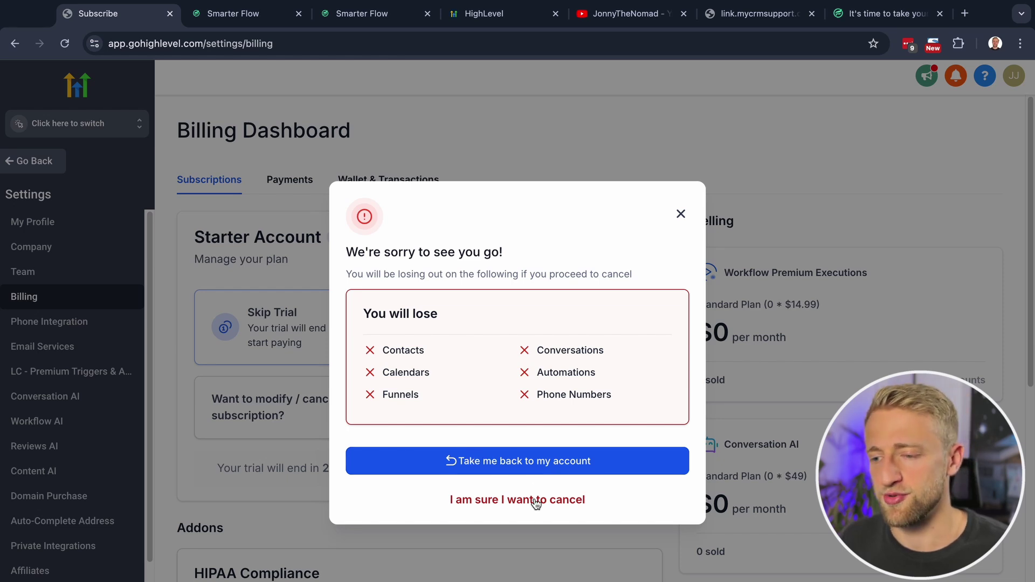
left_click(505, 500)
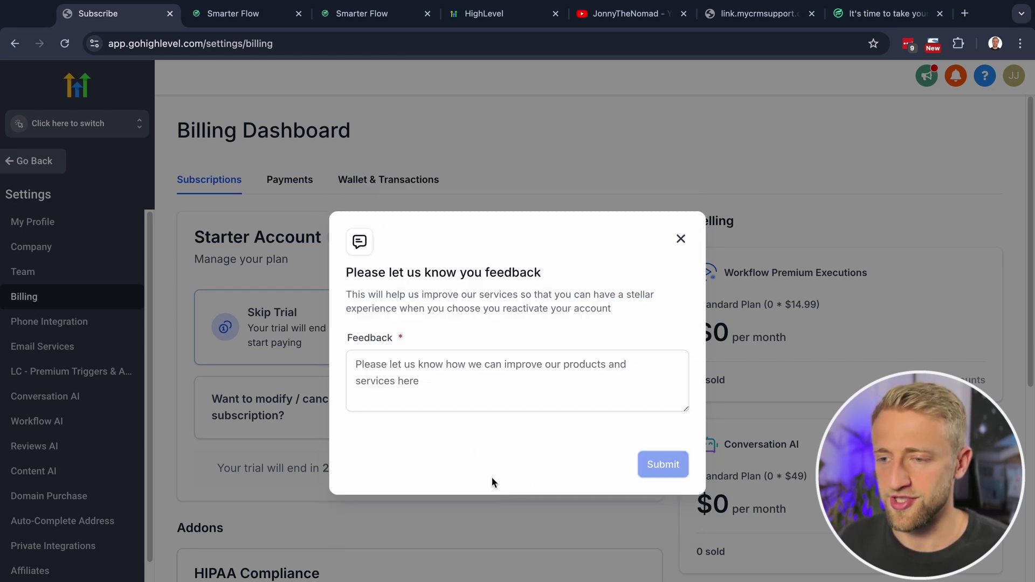
Write cancellation feedback, pasting copies until it reaches 30 words, and submit it.
type("Asjfksldfkjsdkfsjdfkskjdfjsd")
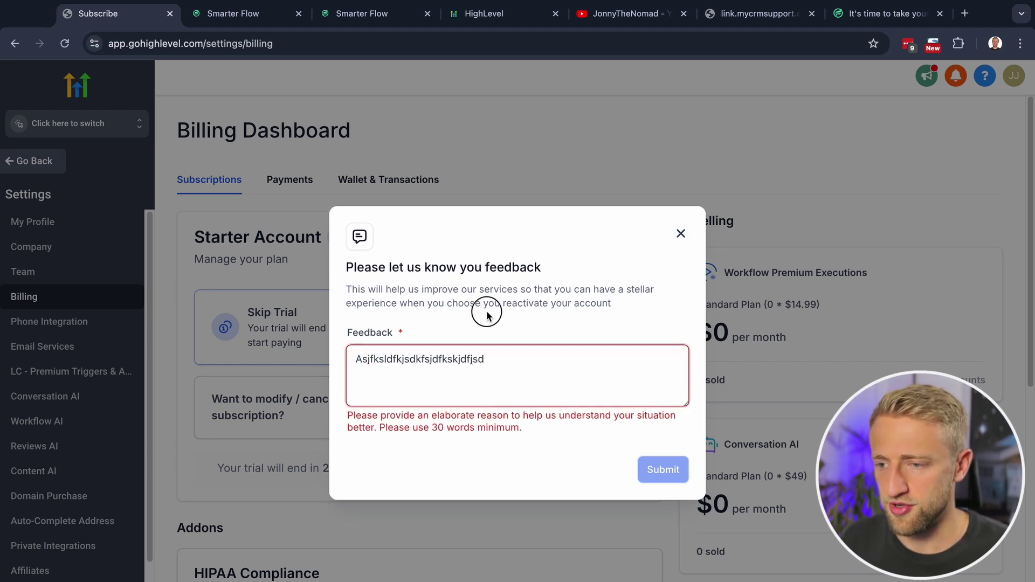
left_click_drag(541, 371, 383, 360)
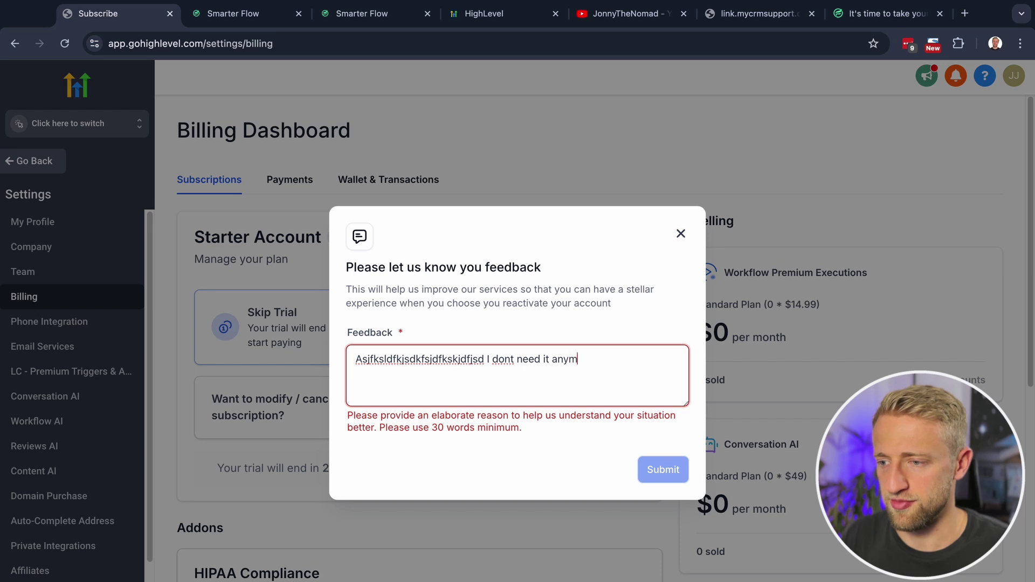
key("ctrl+a")
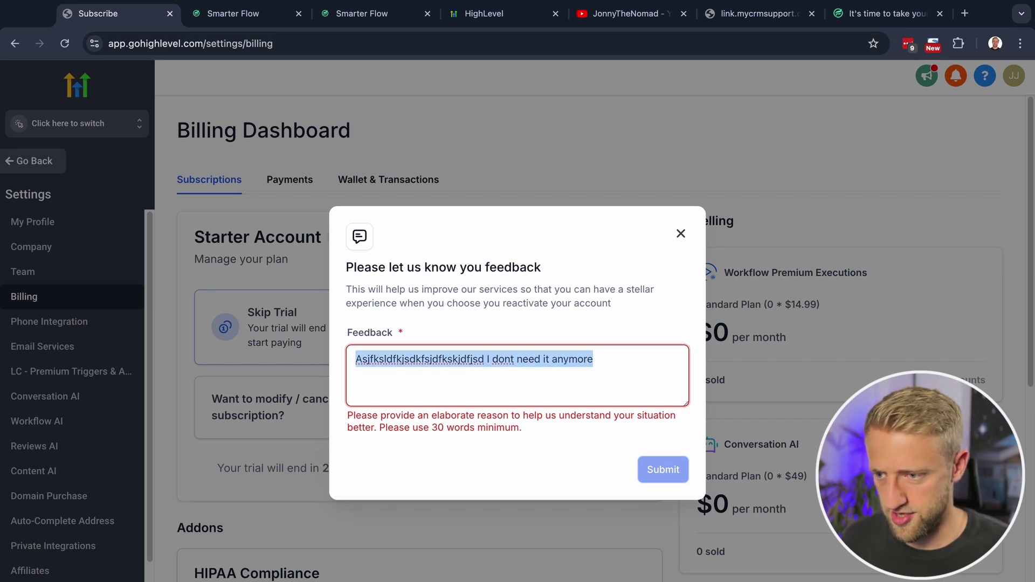
key("ctrl+v")
key("ctrl+v")
type("Asjfksldfkjsdkfsjdfkskjdfjsd I dont need it anymore")
type("Asjfksldfkjsdkfsjdfkskjdfjsd I dont need it anymore")
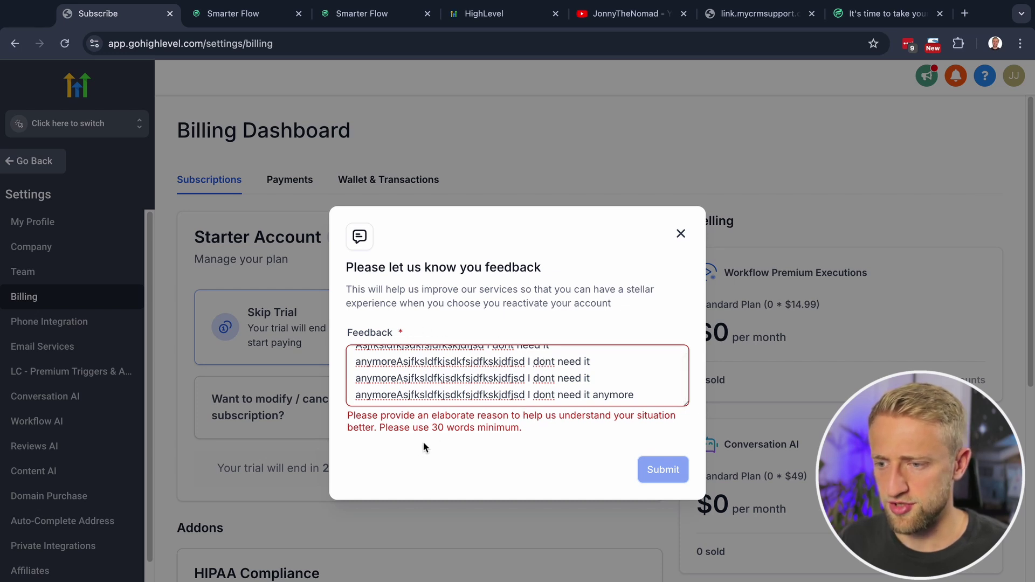
left_click(594, 397)
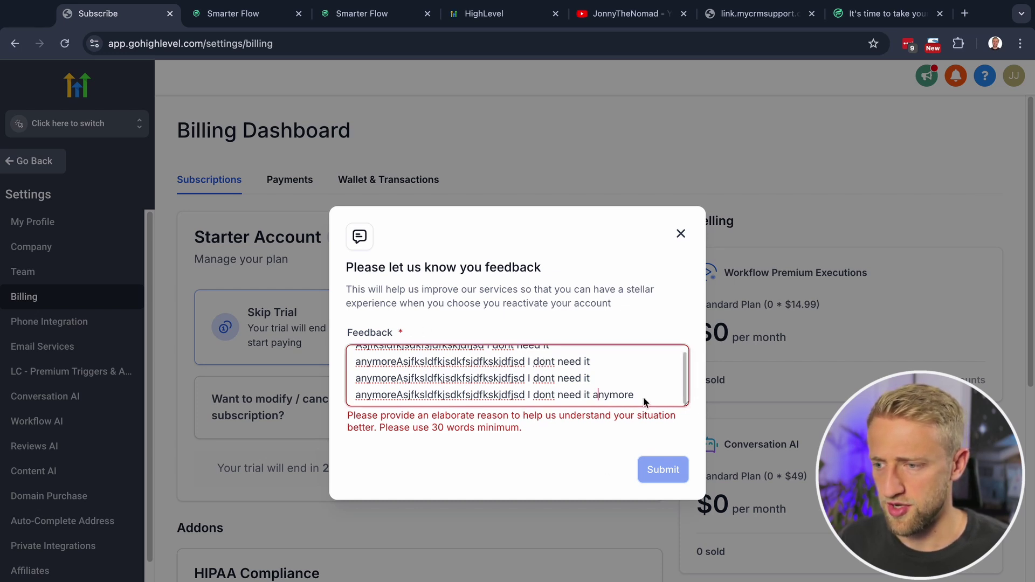
type("Asjfksldfkjsdkfsjdfkskjdfjsd I dont need it anymore")
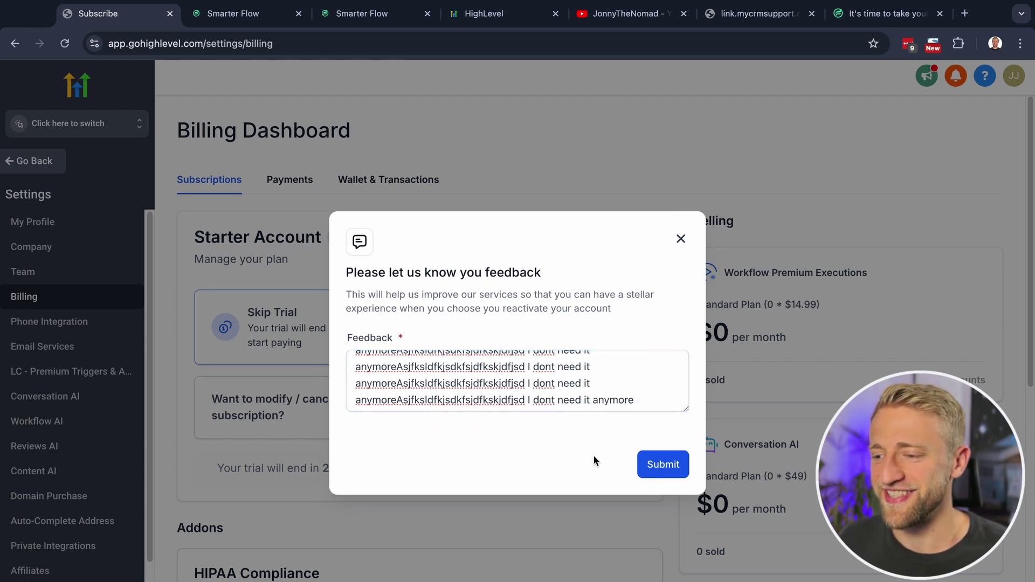
left_click(662, 466)
Autofill the saved account password and confirm the subscription cancellation.
left_click(418, 383)
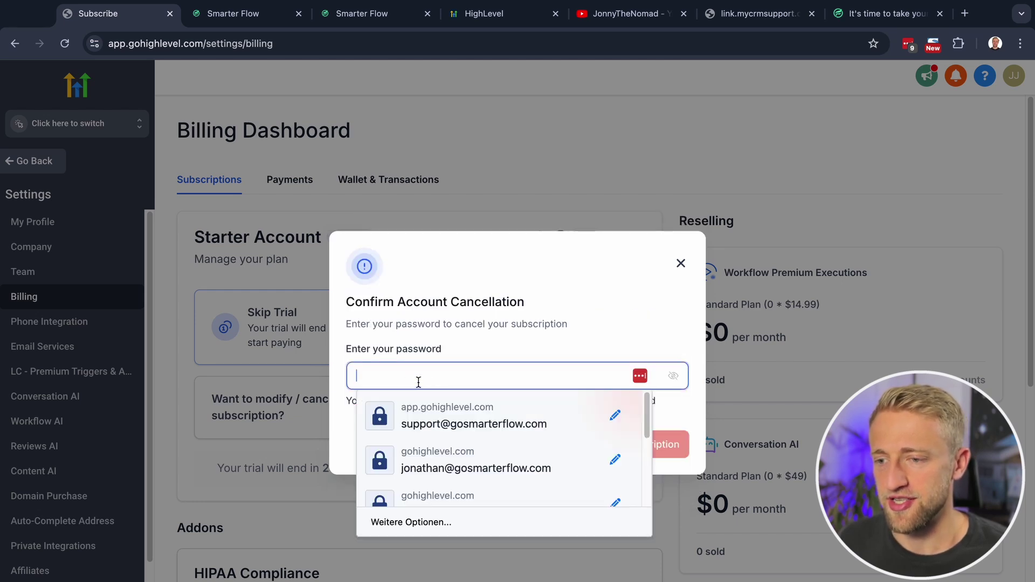
left_click(474, 417)
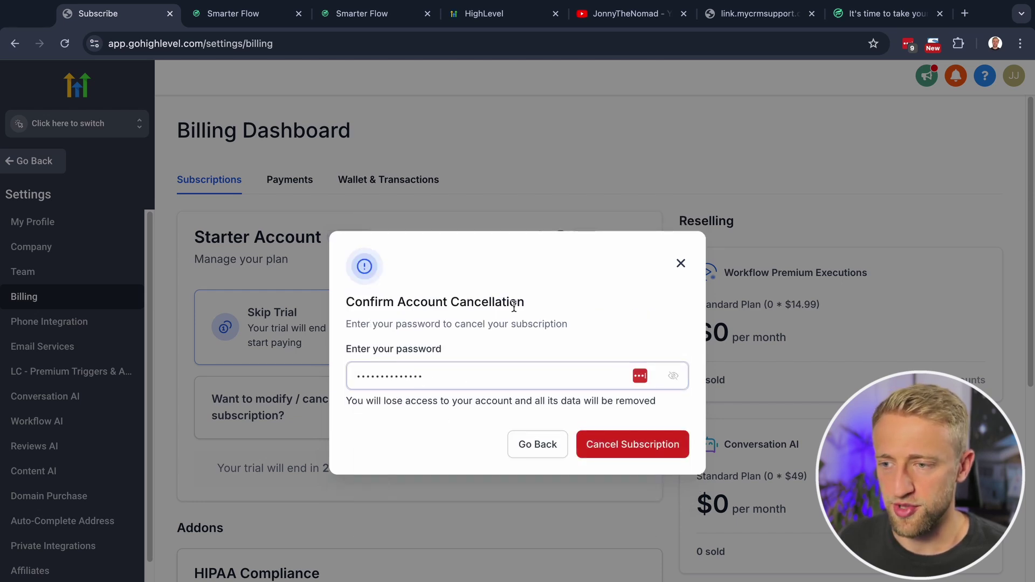
left_click(637, 449)
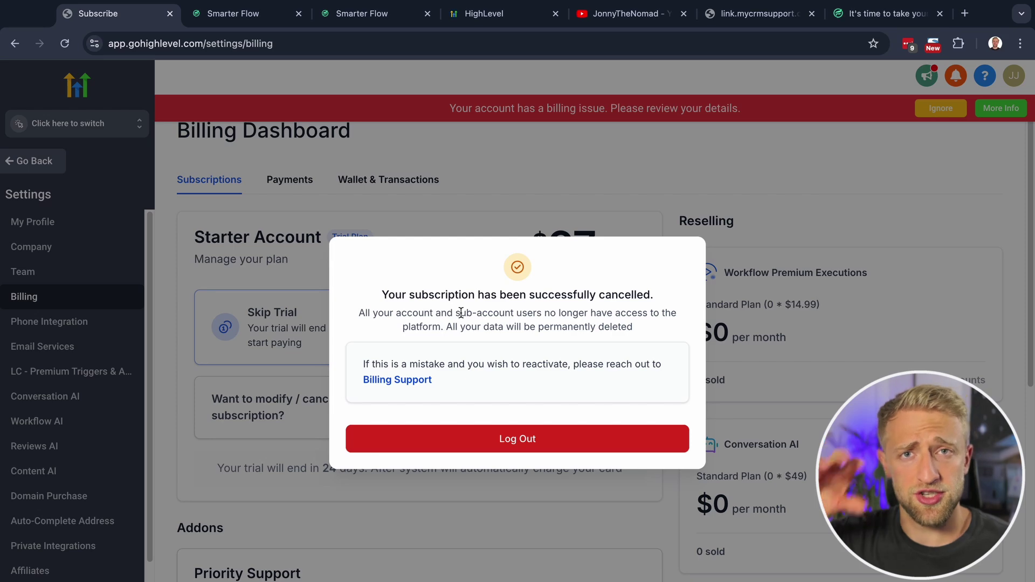
After the cancellation confirmation appears, switch to the Smarter Flow automation workflows tab.
left_click(259, 13)
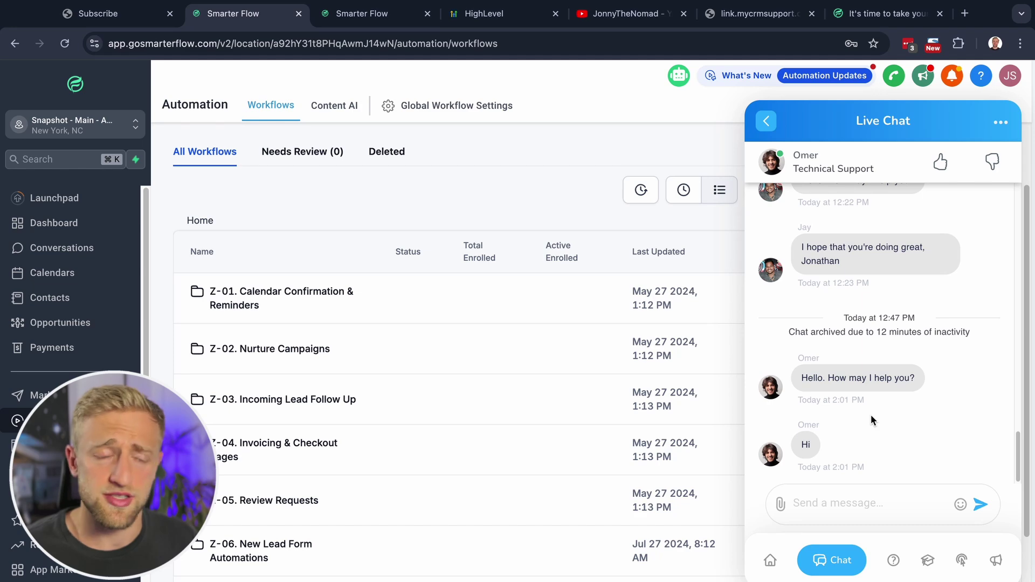
Look around the Status Update Workflow canvas, then bring up the Tech Support booking calendar.
left_click(361, 15)
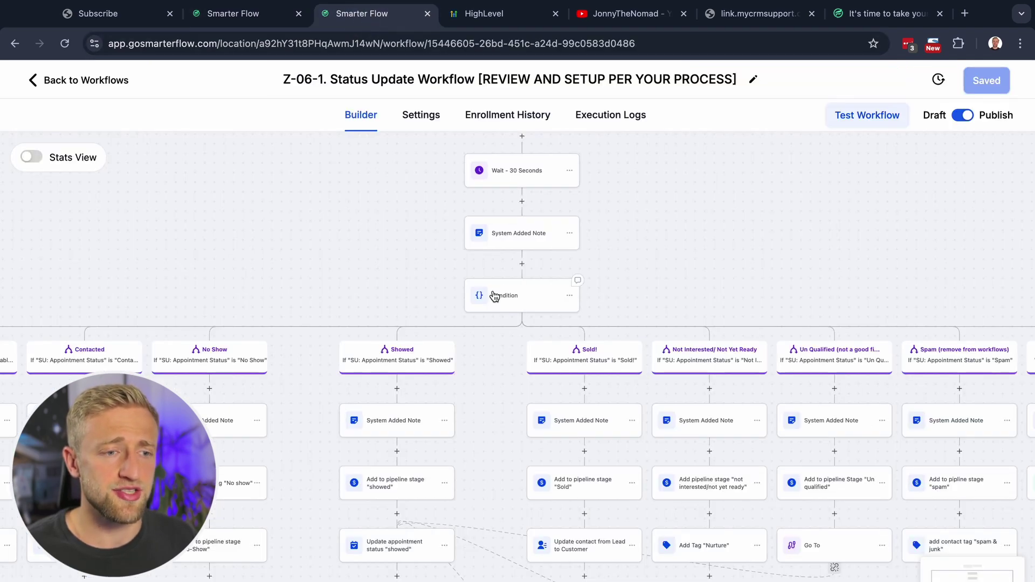
scroll(290, 202, "down", 3)
scroll(289, 202, "right", 3)
scroll(295, 206, "up", 2)
scroll(296, 205, "left", 1)
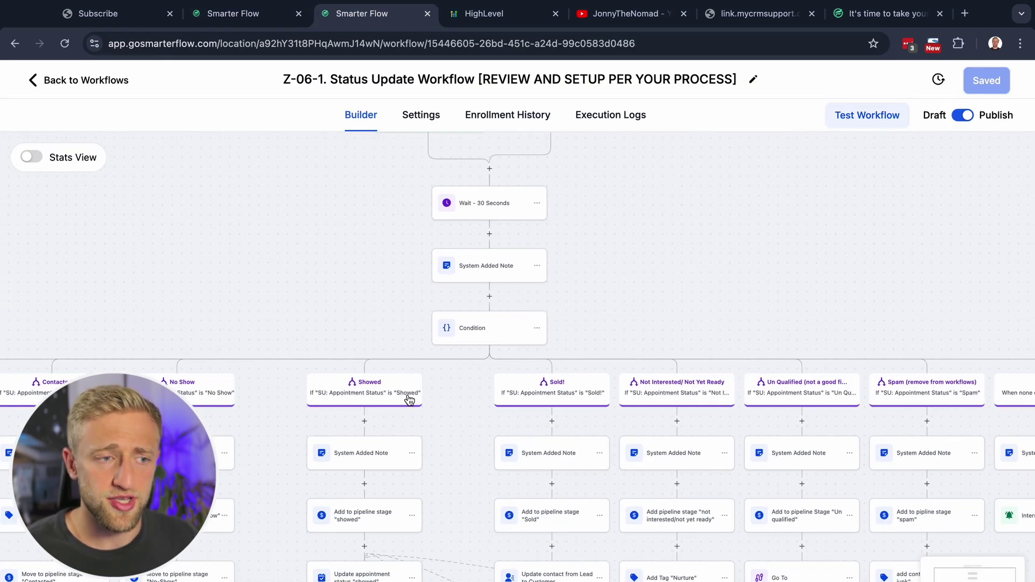
left_click(248, 14)
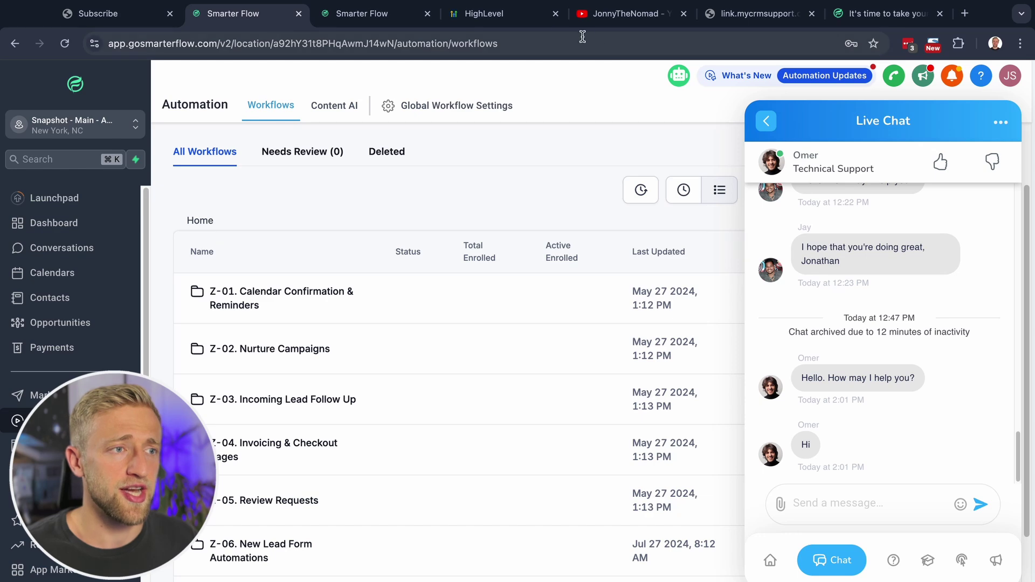
left_click(728, 19)
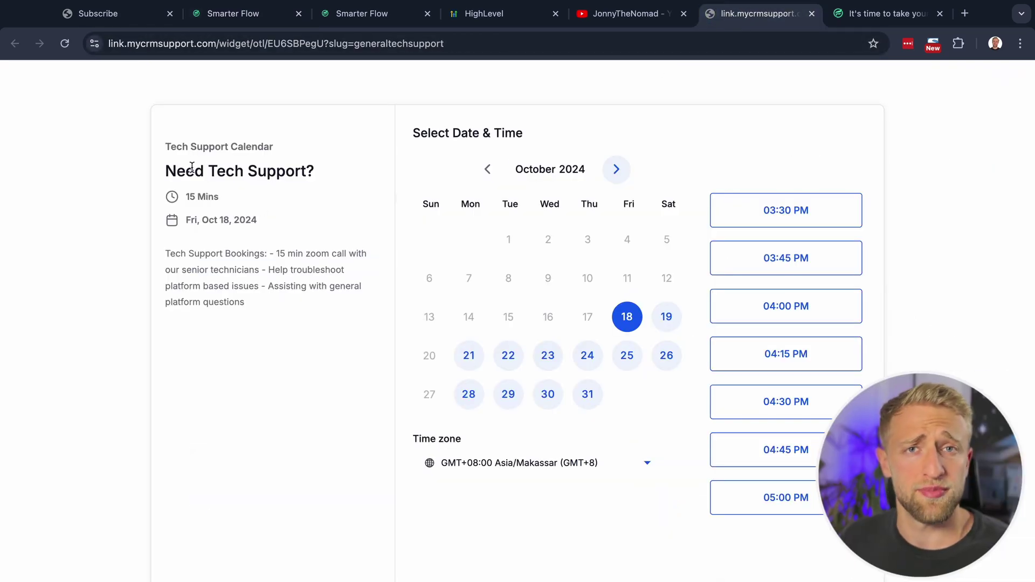
Highlight the 15-minute tech support booking description, then return to the Smarter Flow tab.
left_click_drag(176, 144, 319, 298)
left_click(319, 318)
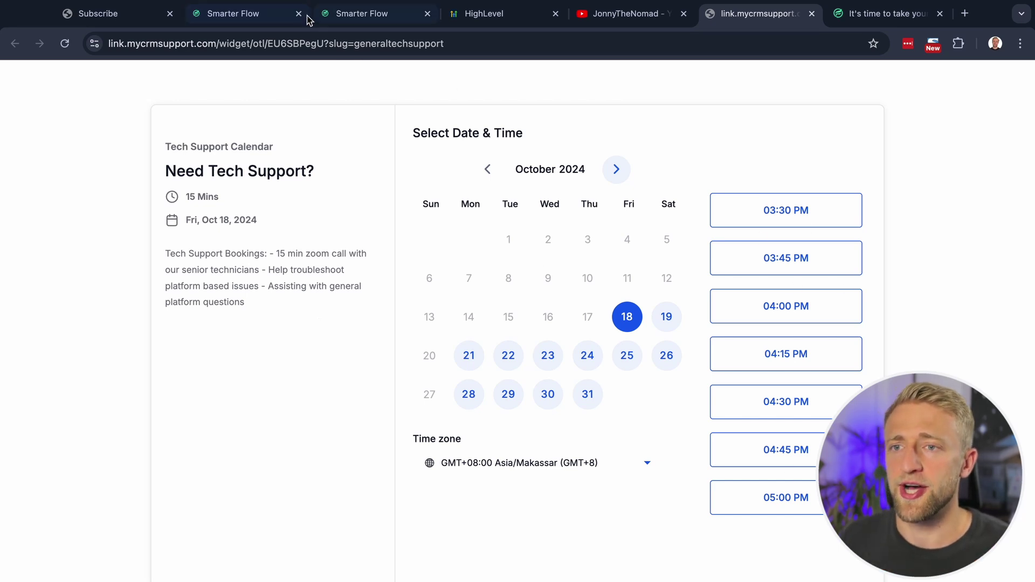
left_click(268, 14)
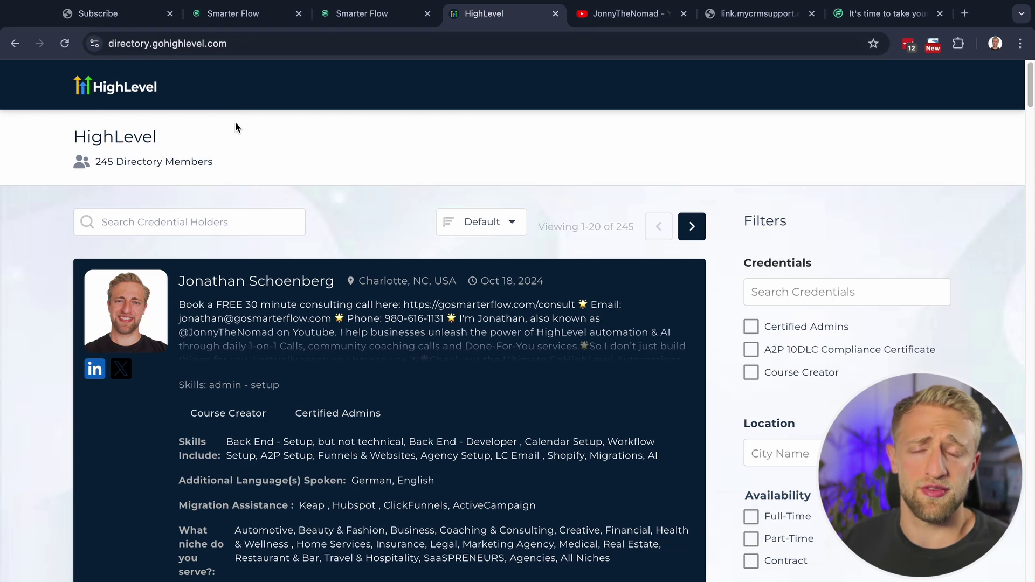
Scroll through the 245-member directory, then switch to the YouTube channel videos tab.
scroll(287, 444, "down", 1)
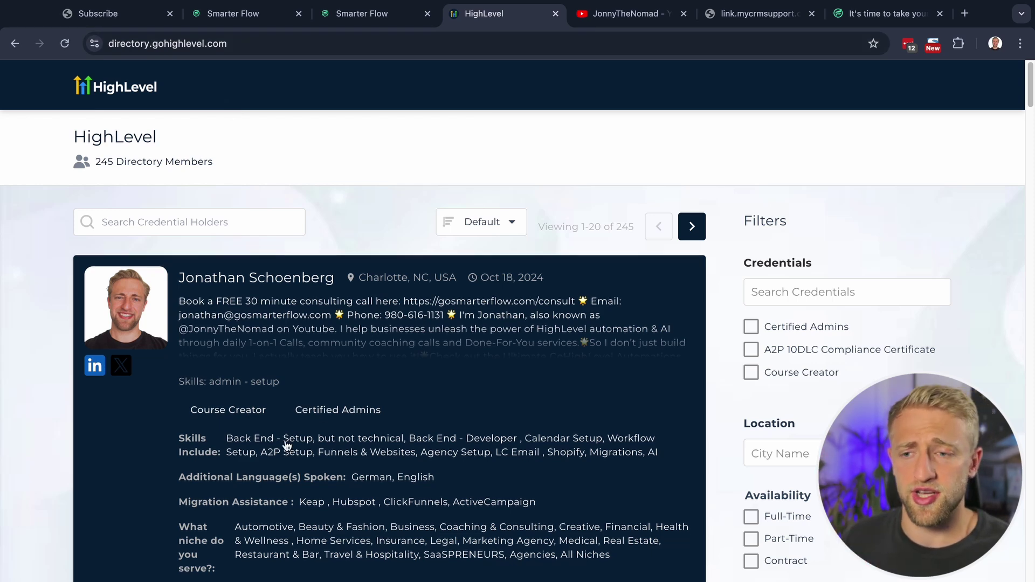
scroll(291, 321, "up", 1)
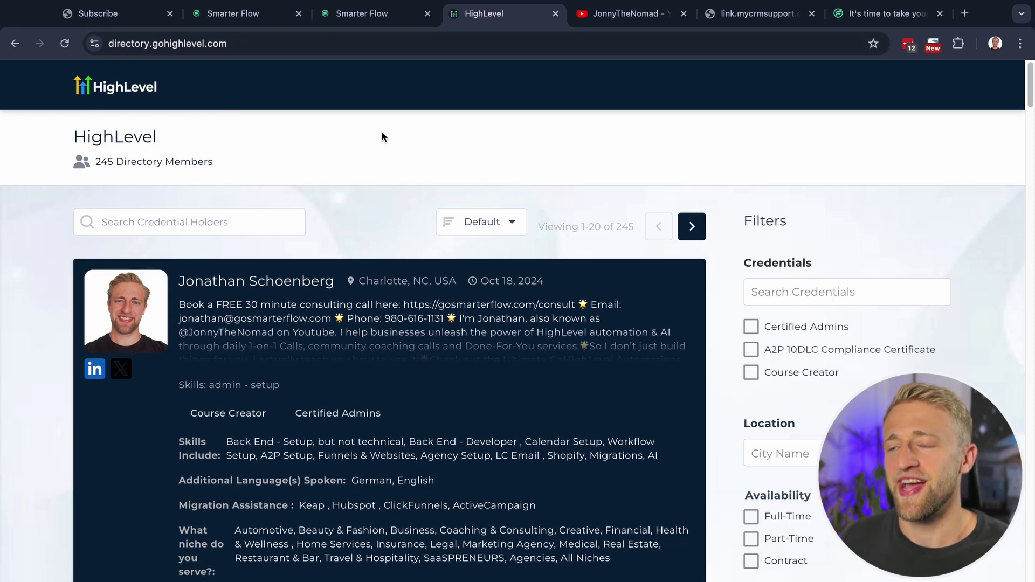
left_click(602, 17)
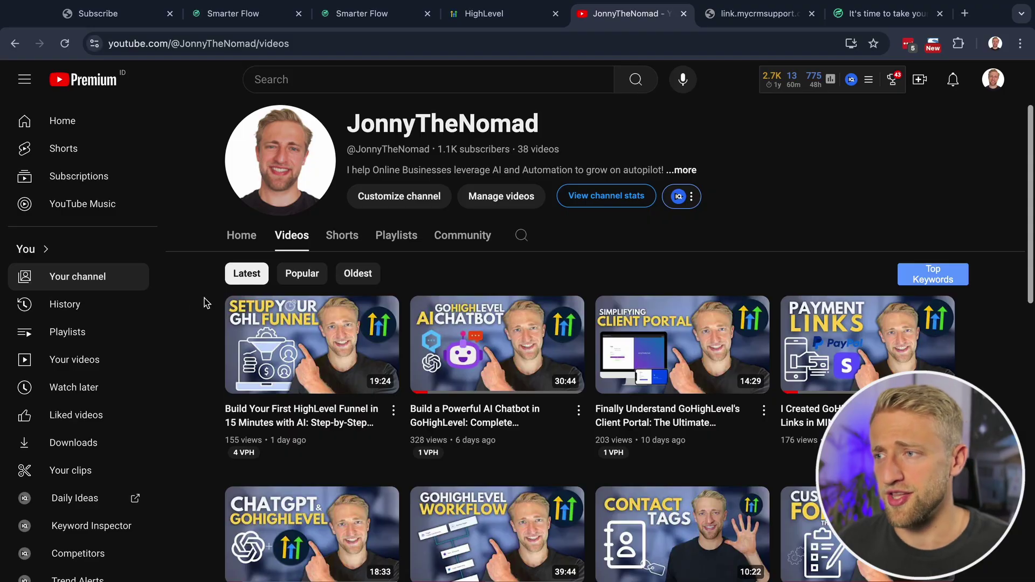
Visit the Smarter Flow homepage, then return to the Smarter Flow Automation workflows list.
left_click(867, 16)
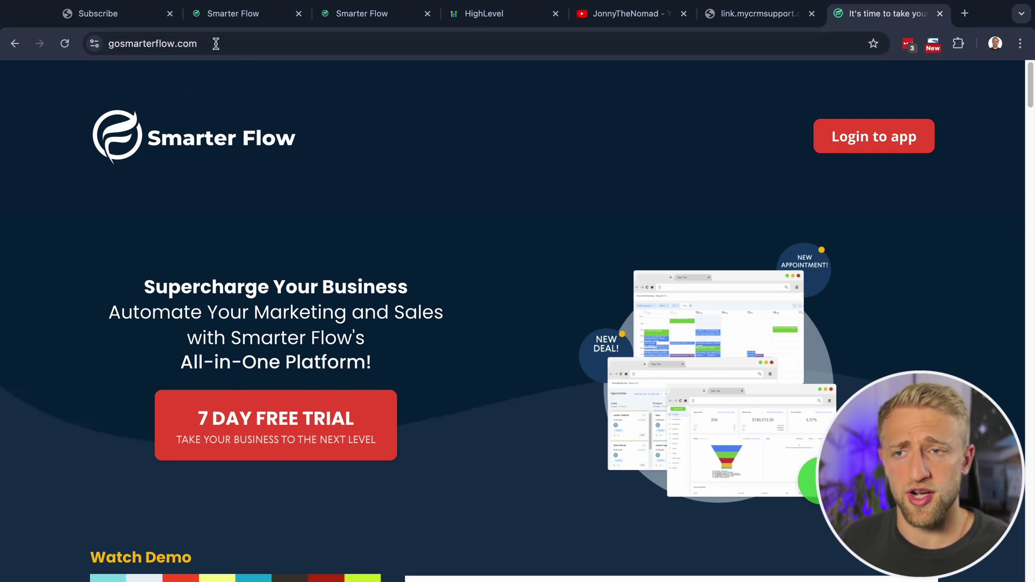
left_click(228, 18)
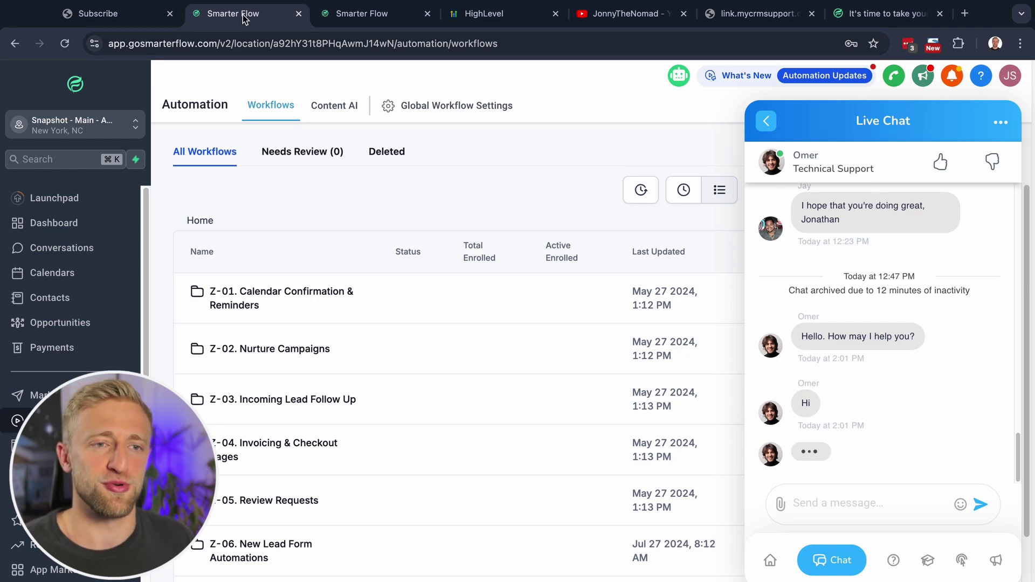
Switch back to the Subscribe tab to view the subscription-cancelled confirmation on the Billing Dashboard.
left_click(96, 19)
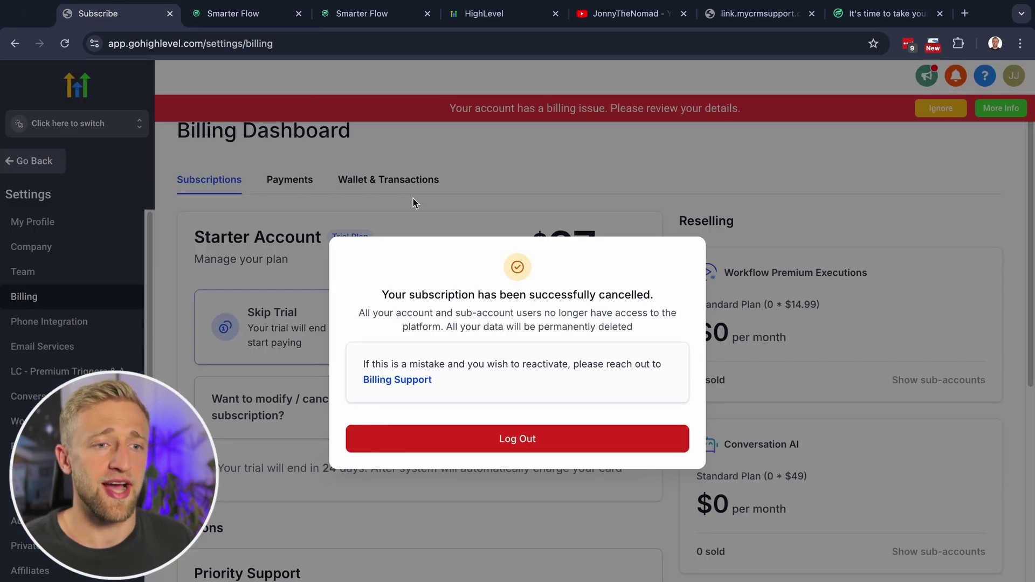